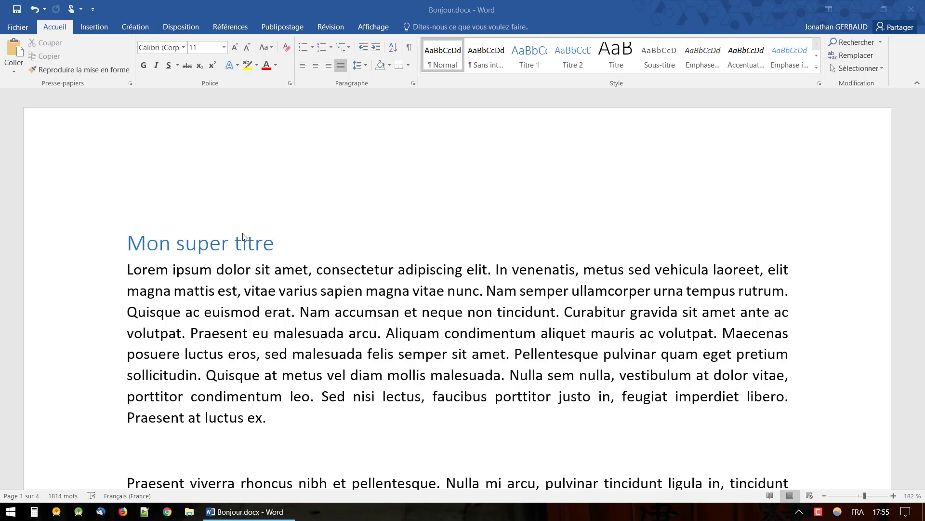
scroll(291, 311, down, 3)
scroll(292, 314, up, 2)
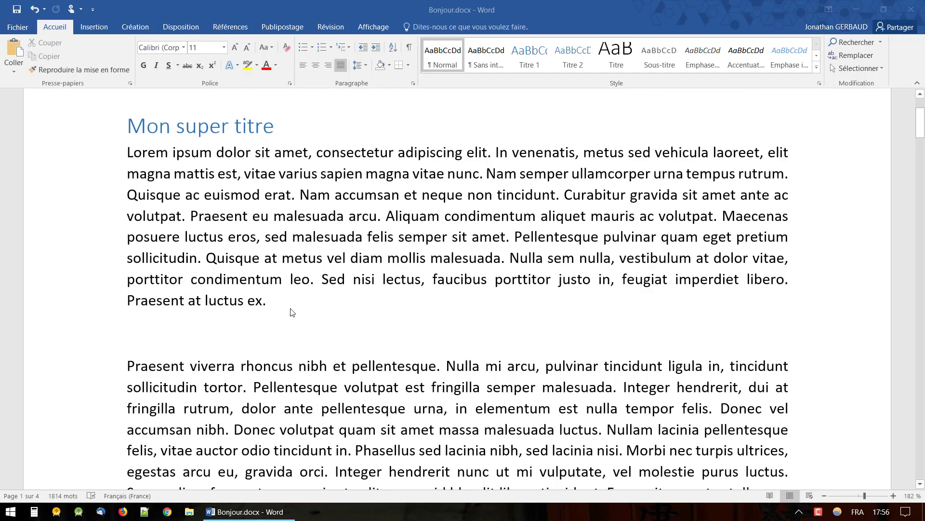
scroll(337, 304, down, 4)
scroll(278, 276, up, 5)
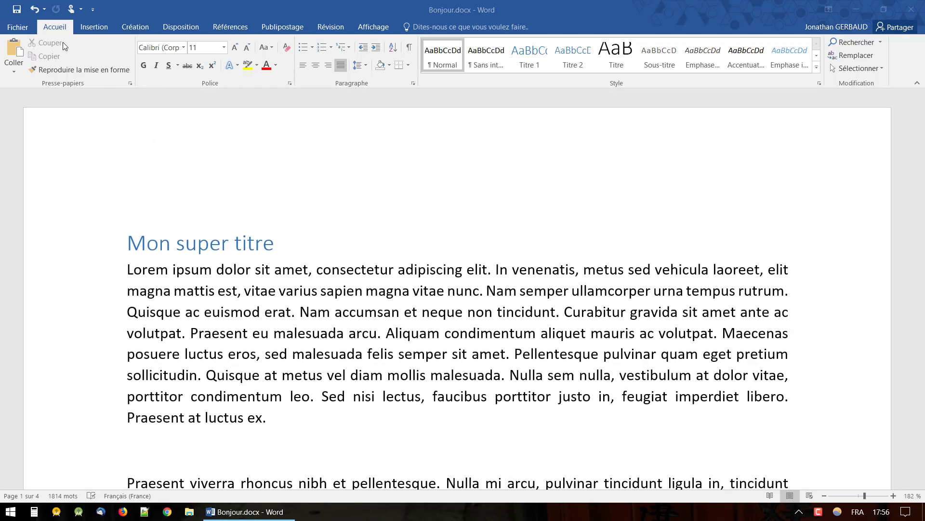
Print the whole Bonjour.docx document with Microsoft Print to PDF as the printer.
click(17, 28)
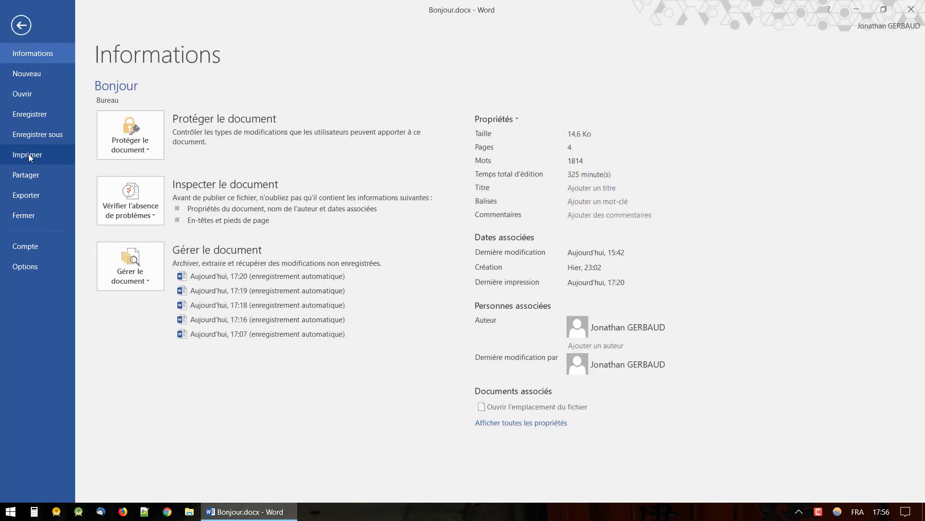
click(28, 155)
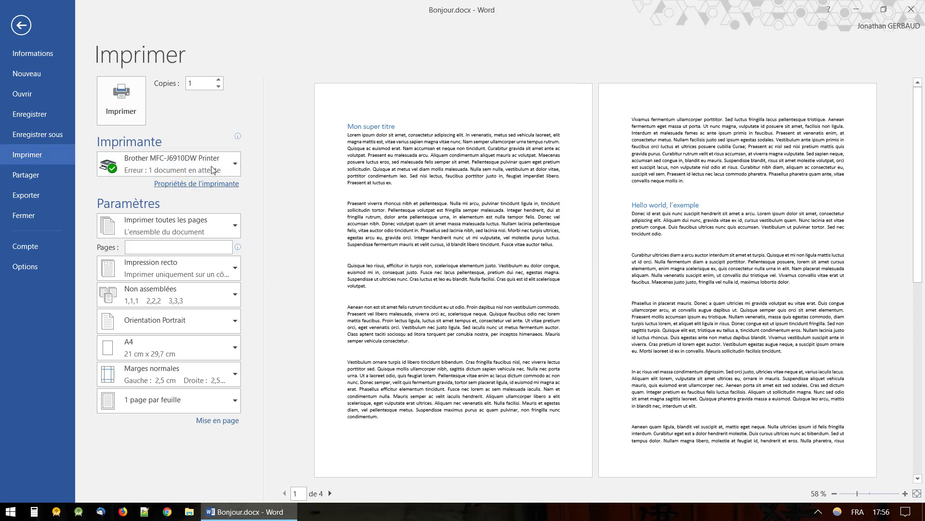
click(192, 165)
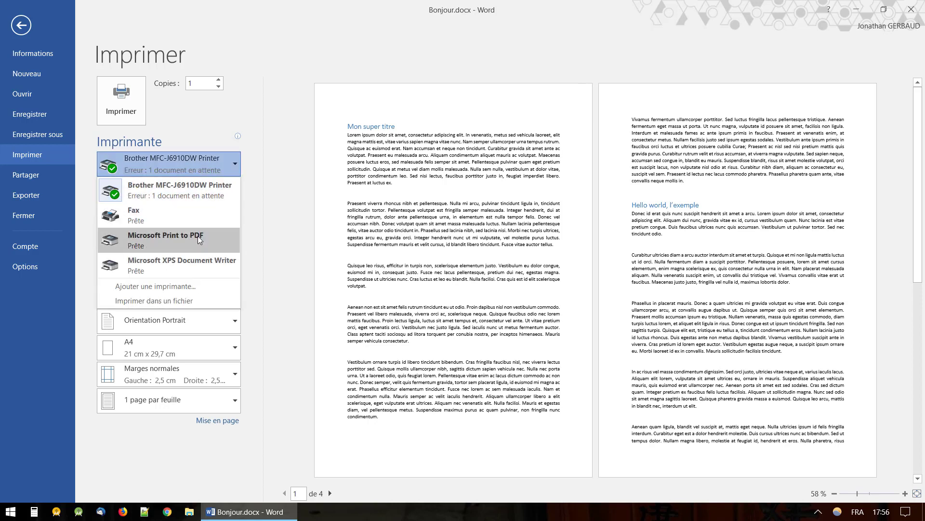
click(176, 236)
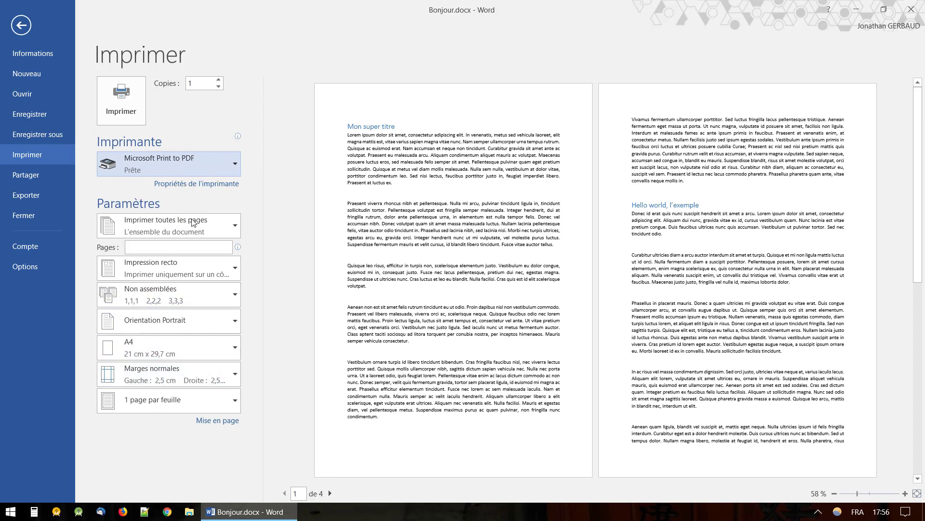
click(123, 95)
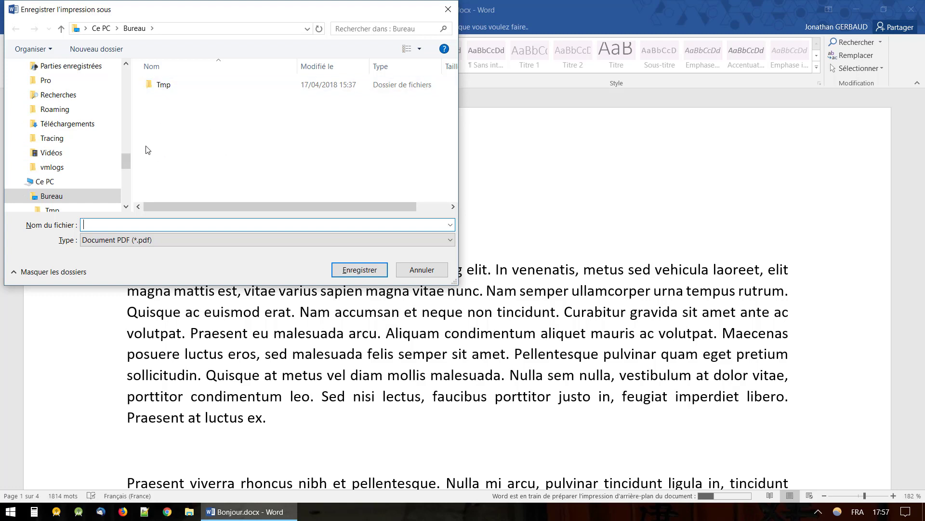
Save the PDF print output to the Bureau folder under the file name MonDocumentPDF.
click(53, 201)
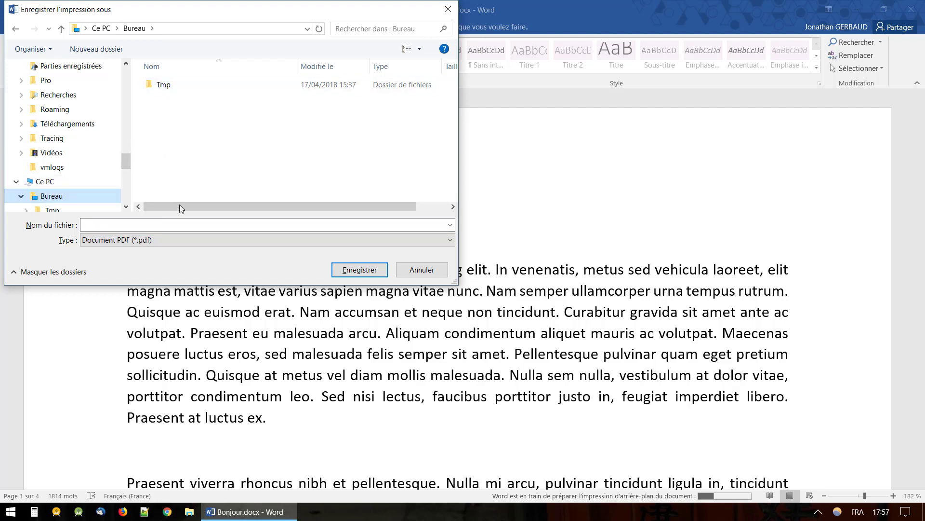
click(172, 223)
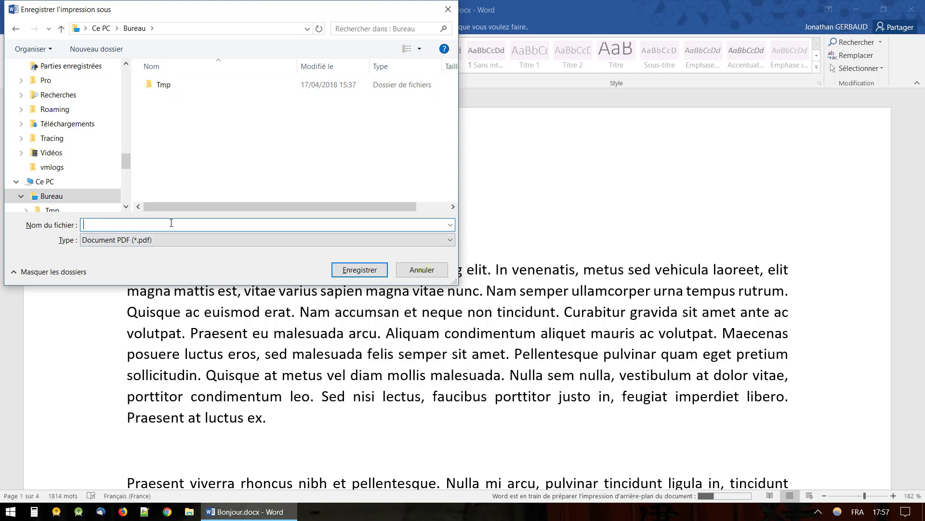
text(MonDocumentPDF)
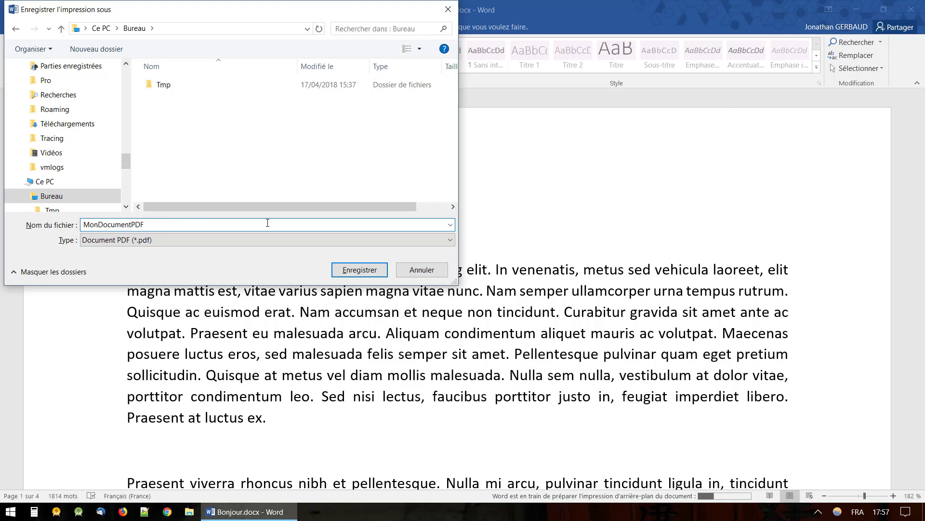
click(366, 275)
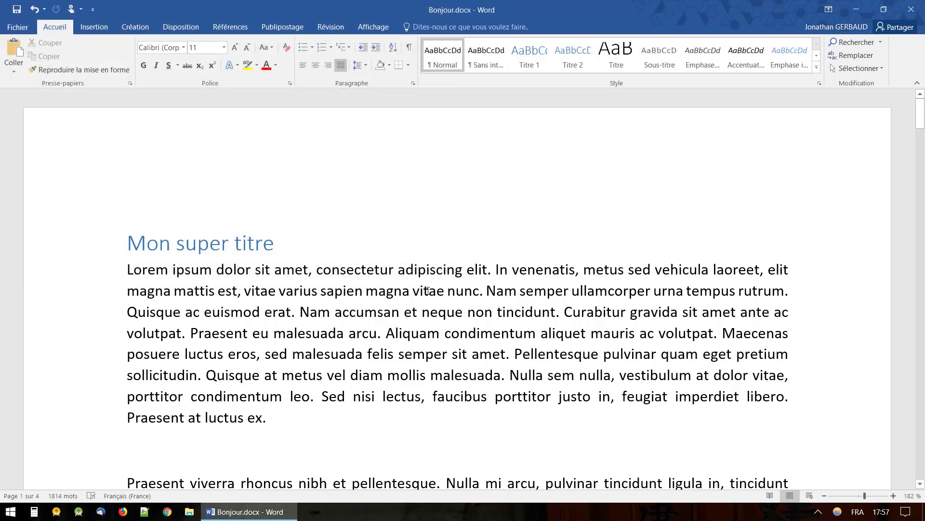
Open the MonDocumentPDF file from the desktop and look through all its pages in Adobe Acrobat Reader.
click(857, 13)
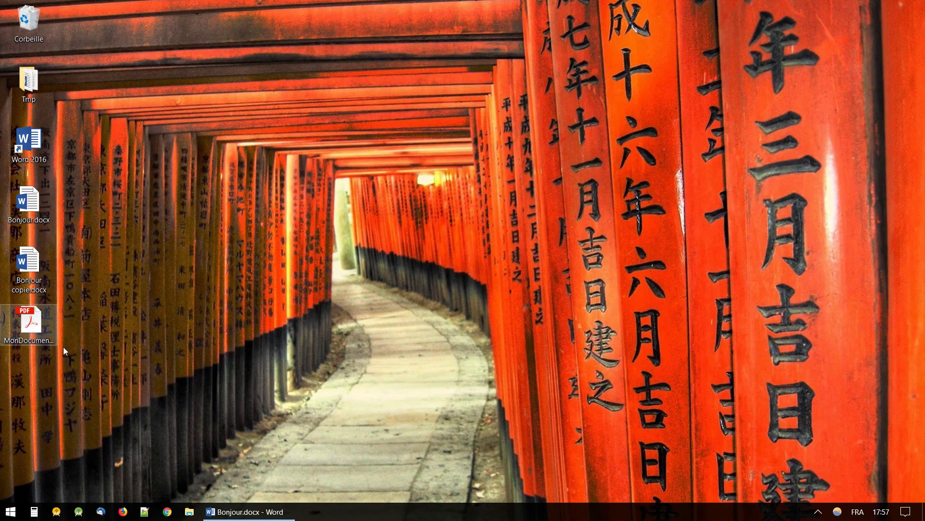
click(27, 328)
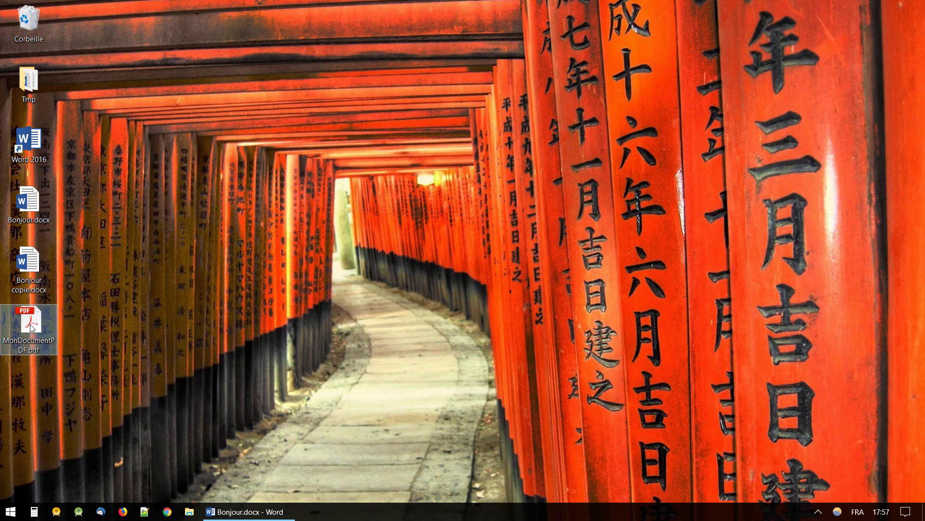
double_click(31, 327)
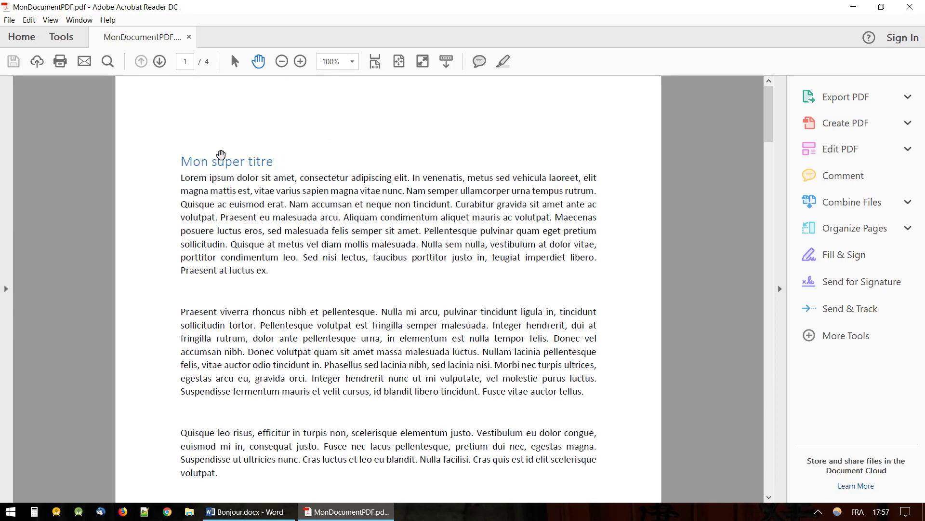
scroll(301, 325, down, 10)
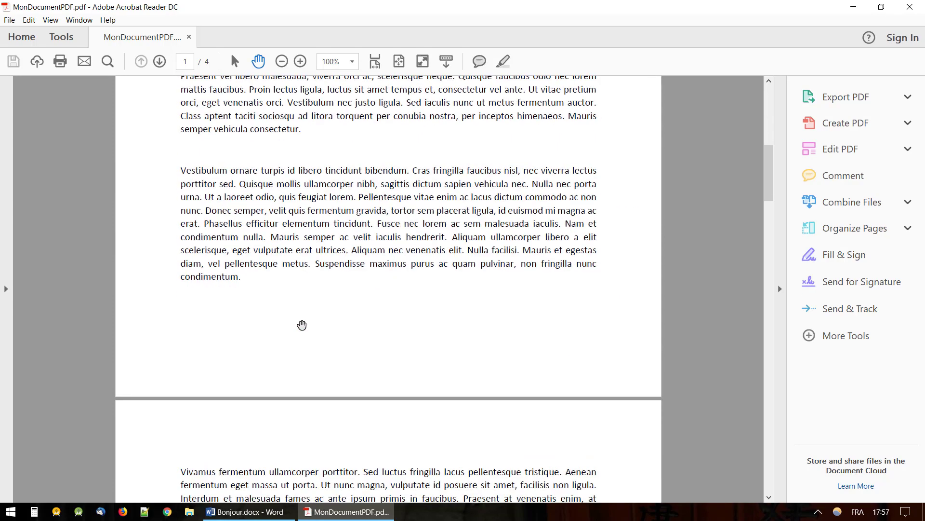
scroll(300, 324, down, 18)
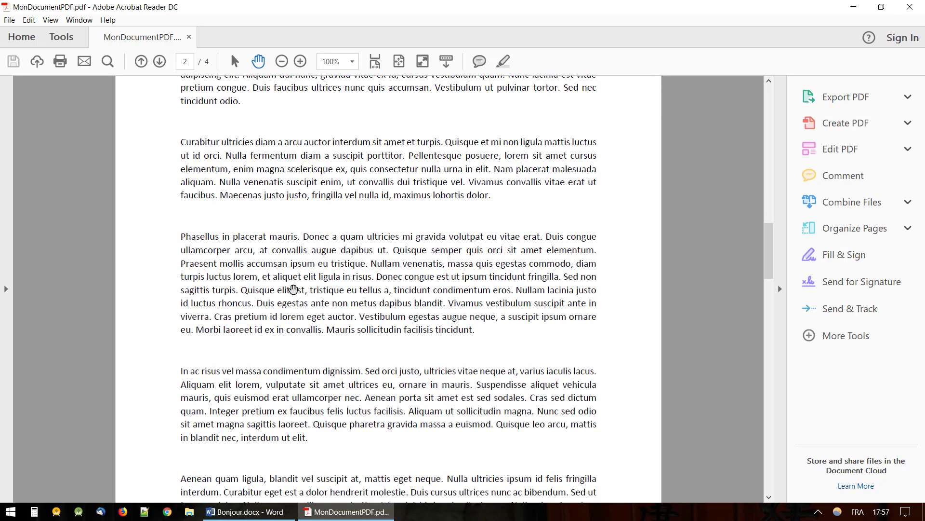
scroll(293, 290, down, 20)
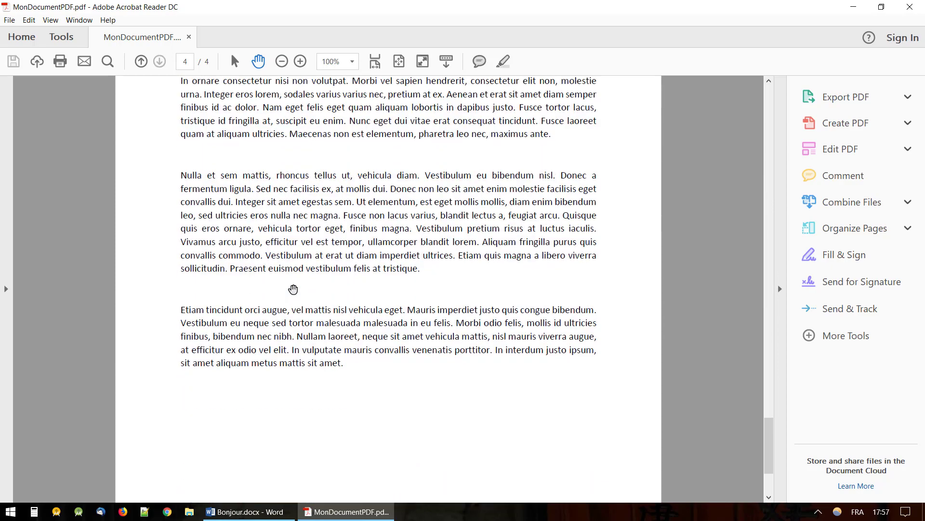
scroll(294, 289, up, 20)
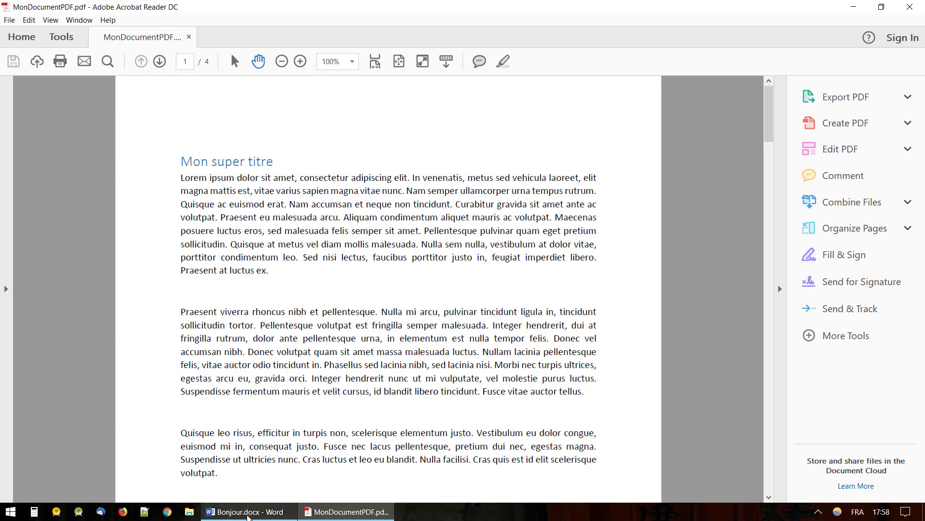
Compare the original Bonjour.docx in Word with the exported PDF in Acrobat Reader.
click(249, 511)
scroll(374, 362, down, 3)
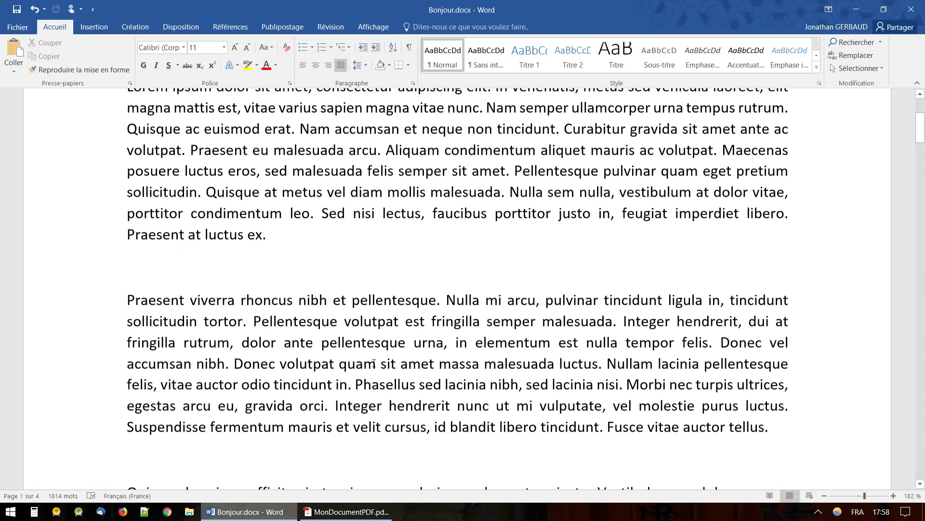
scroll(374, 363, up, 1)
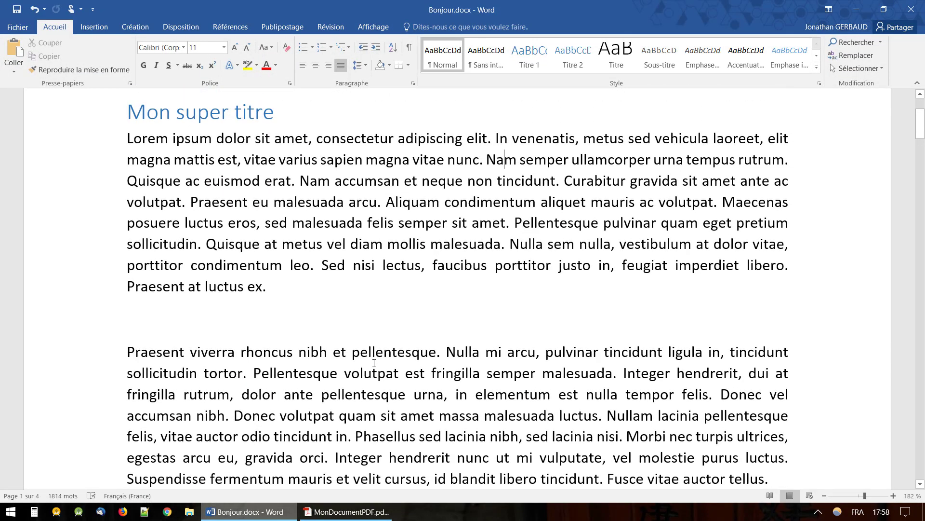
click(369, 512)
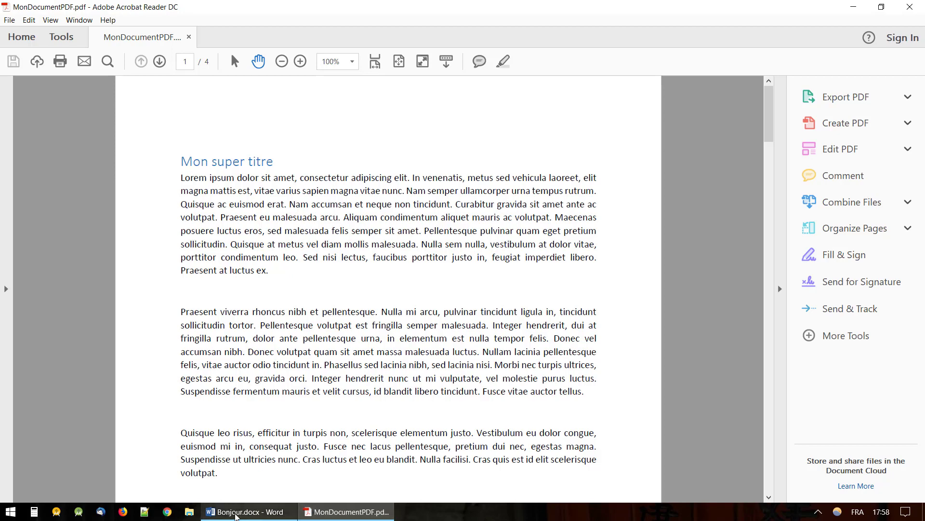
click(246, 511)
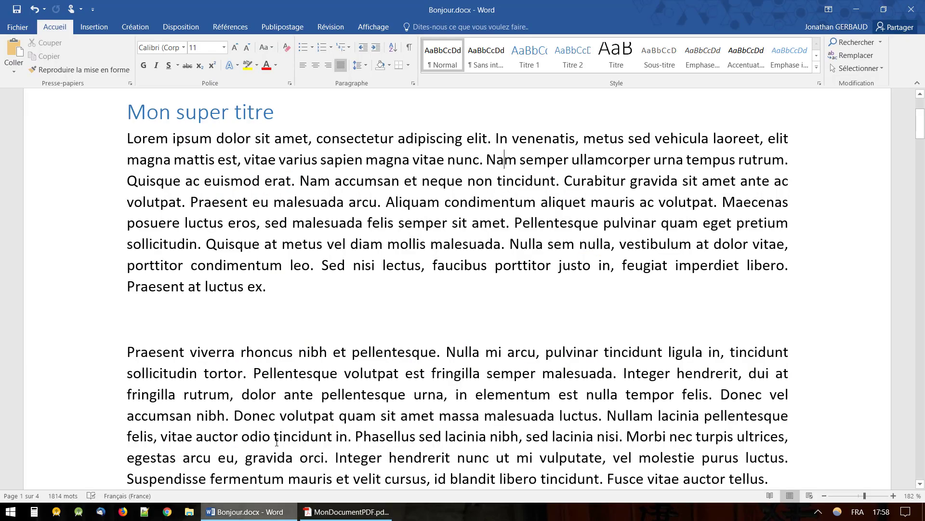
click(327, 287)
click(347, 512)
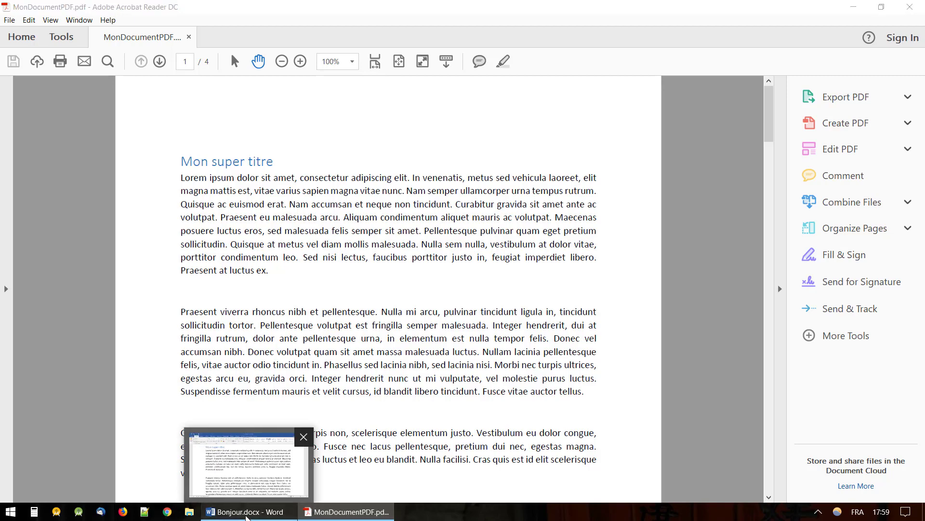
Return to Bonjour.docx in Word and set the Brother MFC-J6910DW Printer as the printer for the document.
click(246, 514)
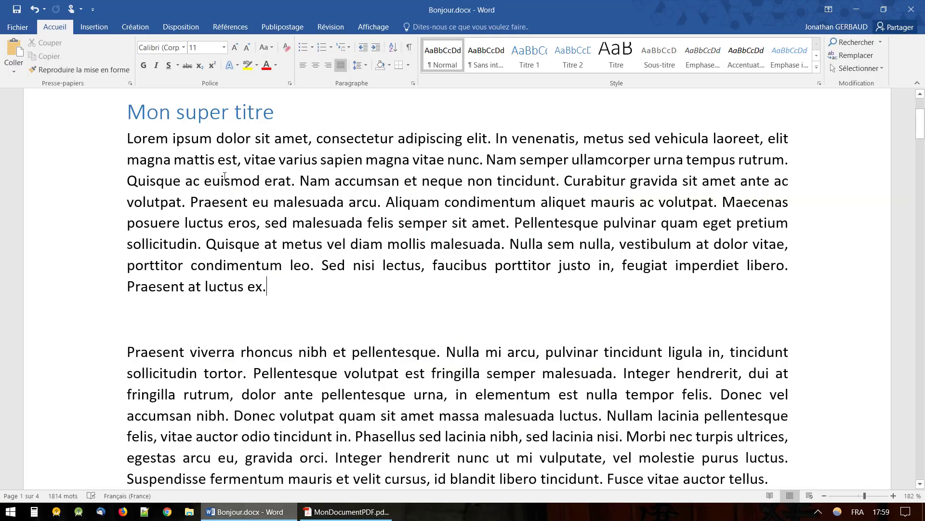
click(21, 27)
click(42, 152)
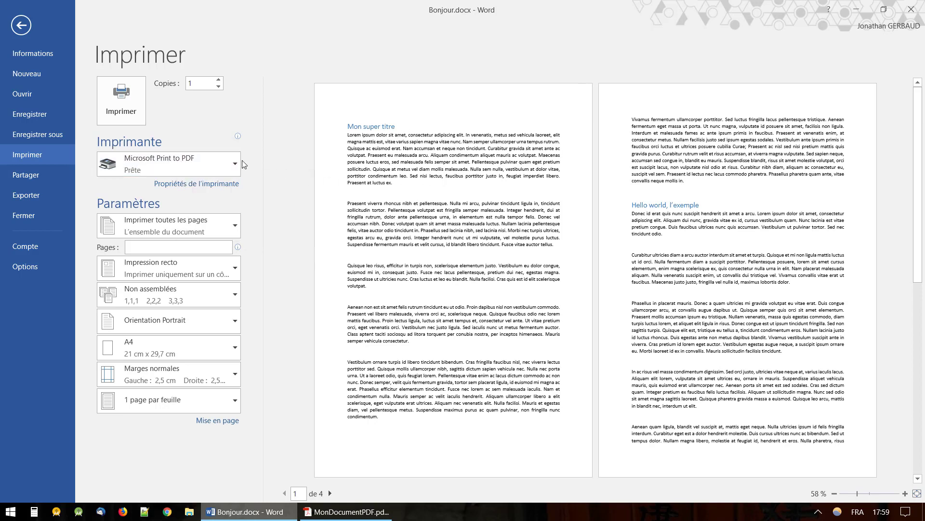
click(210, 158)
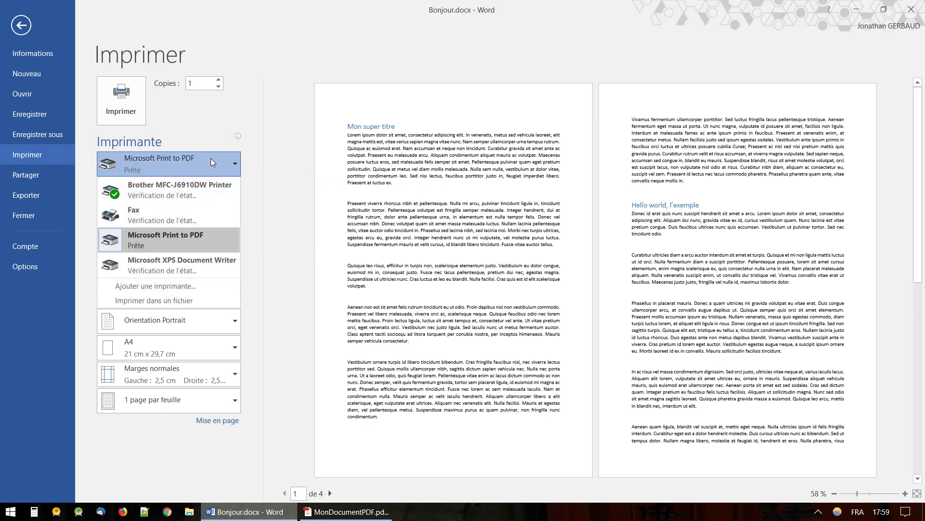
click(147, 188)
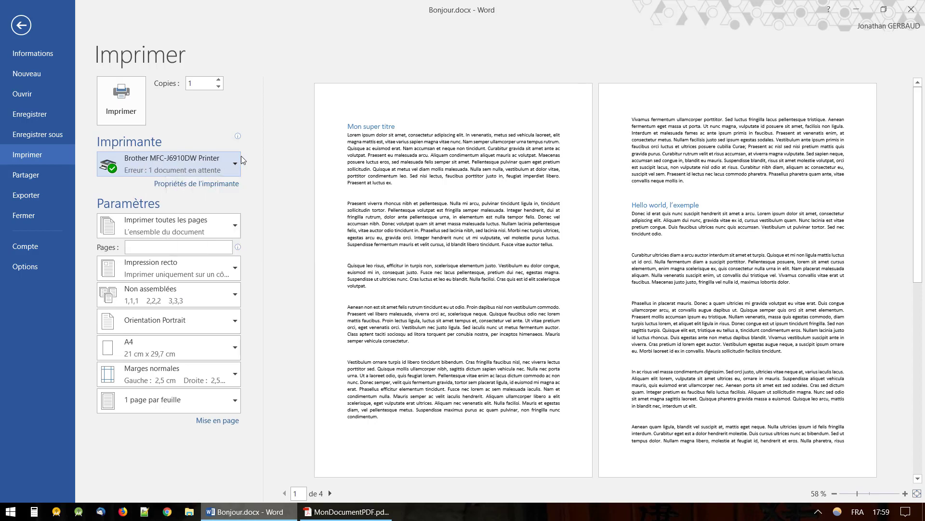
mouse_move(172, 159)
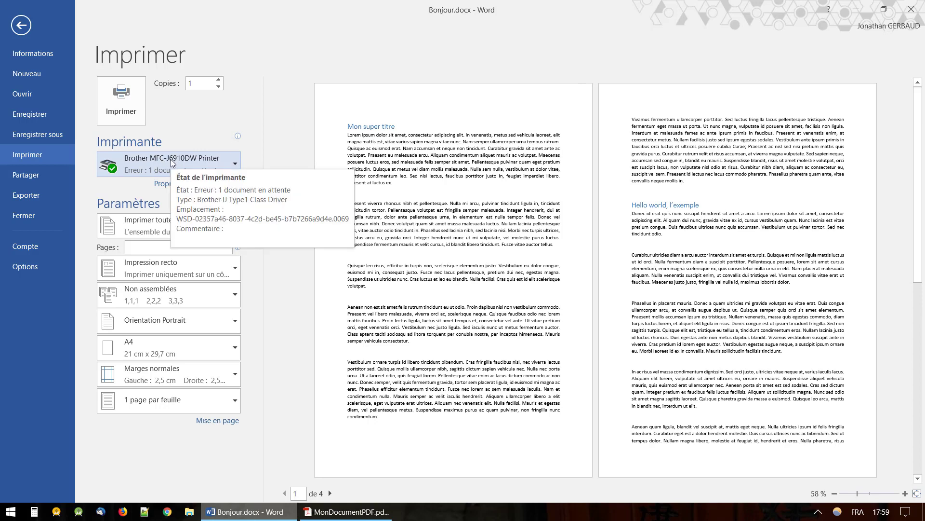